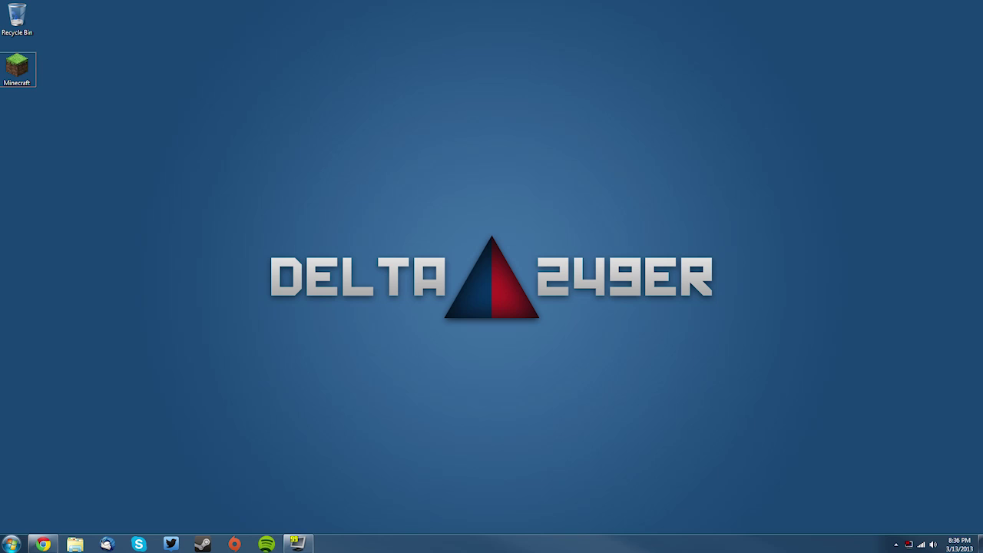
Force a game update from the Minecraft launcher's options, logging in to load the updated game and quitting at its title screen
click(17, 69)
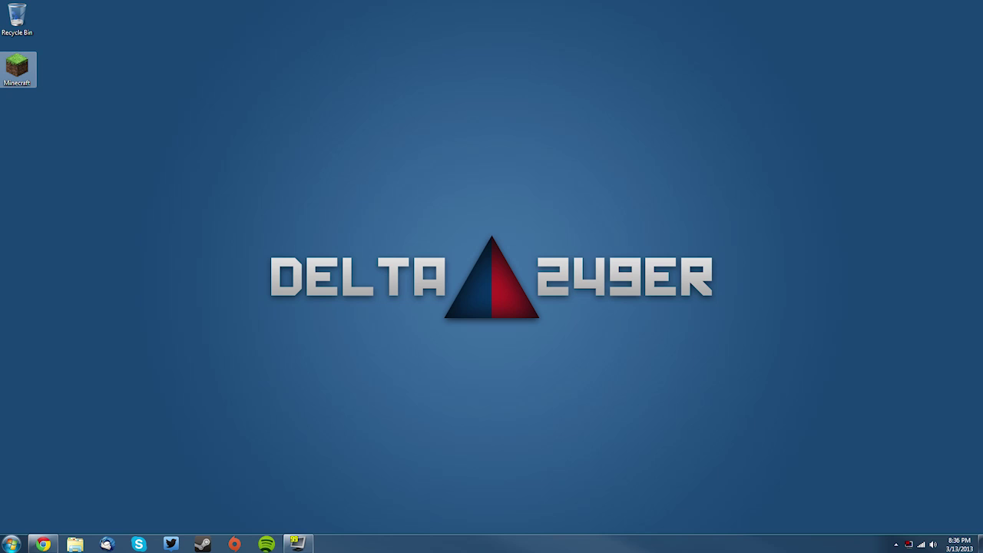
double_click(18, 69)
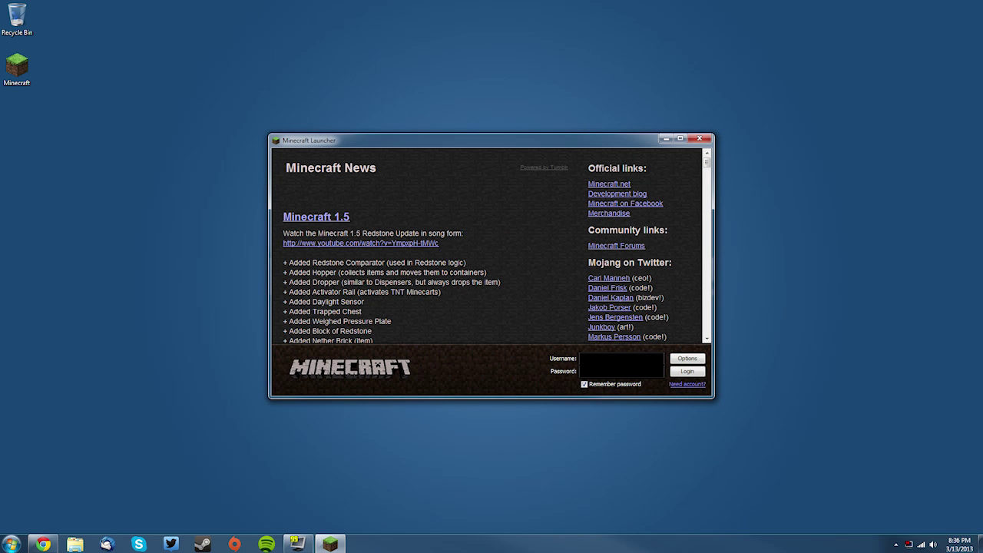
click(687, 358)
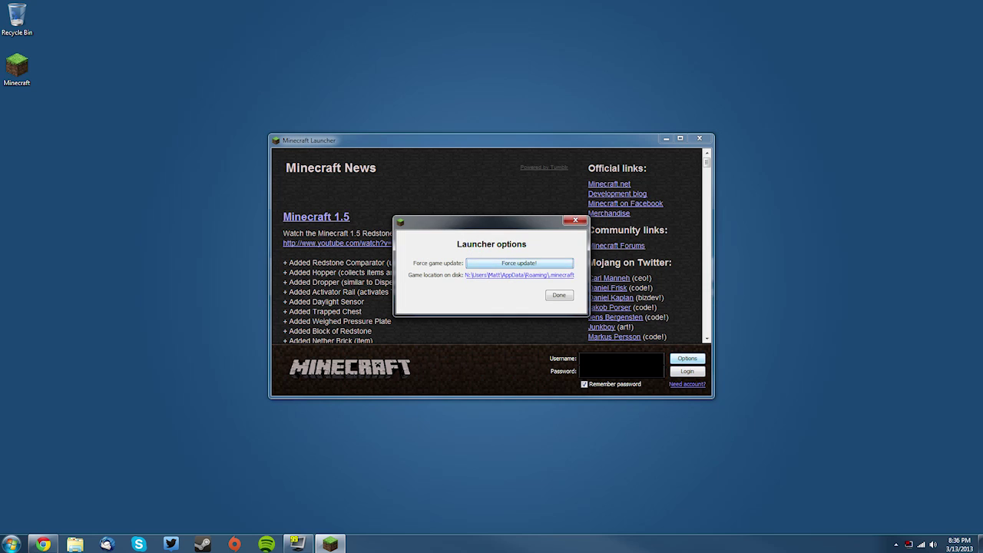
click(519, 264)
click(559, 295)
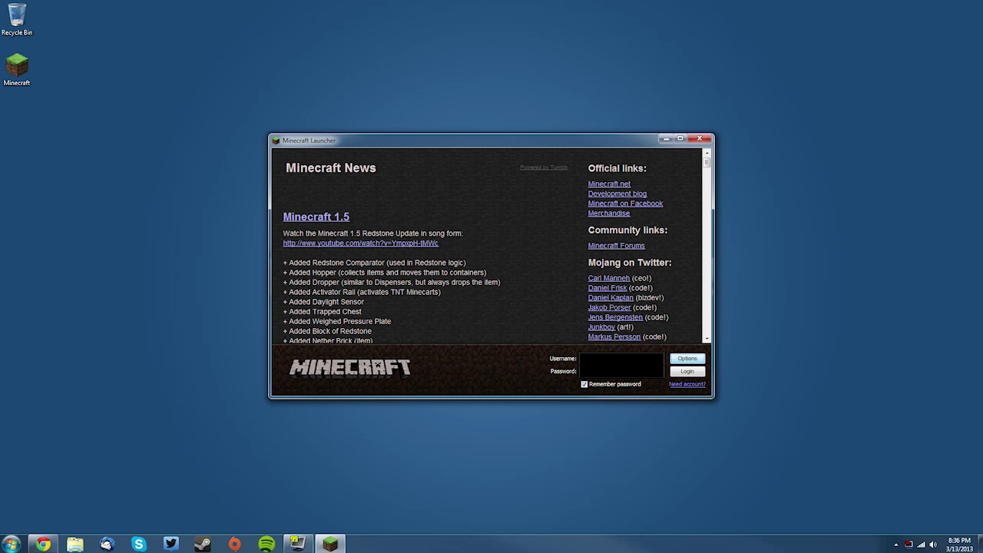
click(687, 372)
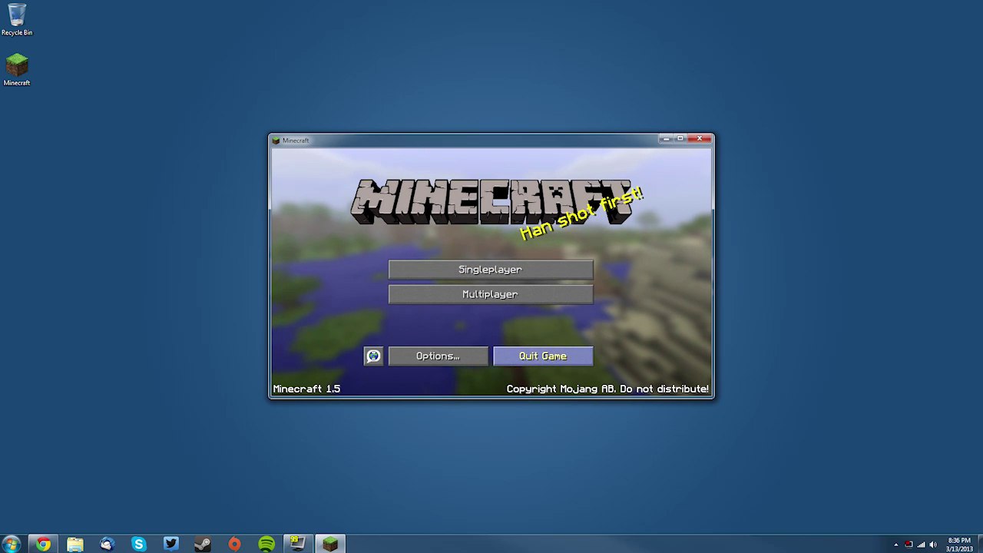
click(542, 356)
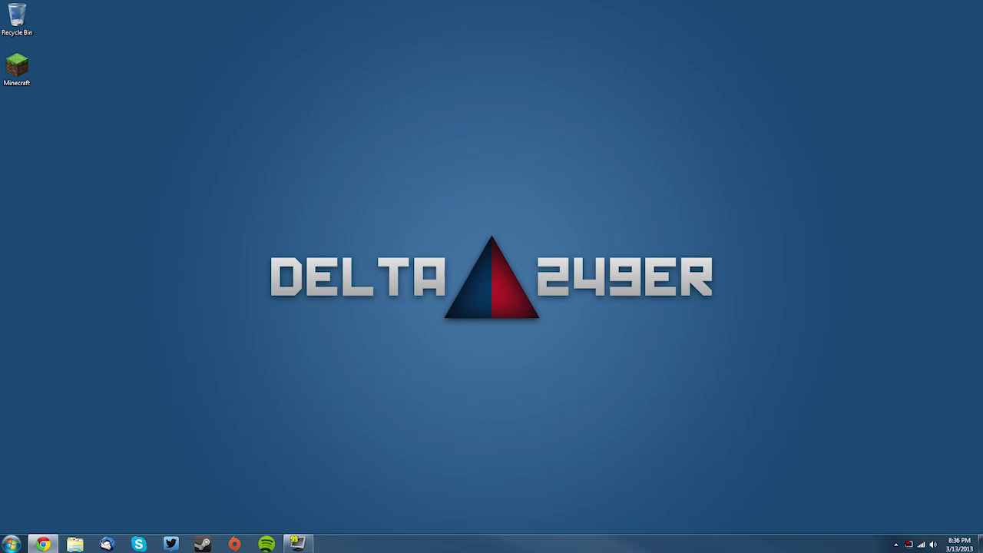
Download ModLoader 1.5 from the direct link in Risugami's forum post in Chrome, saving the zip to the Desktop
click(43, 544)
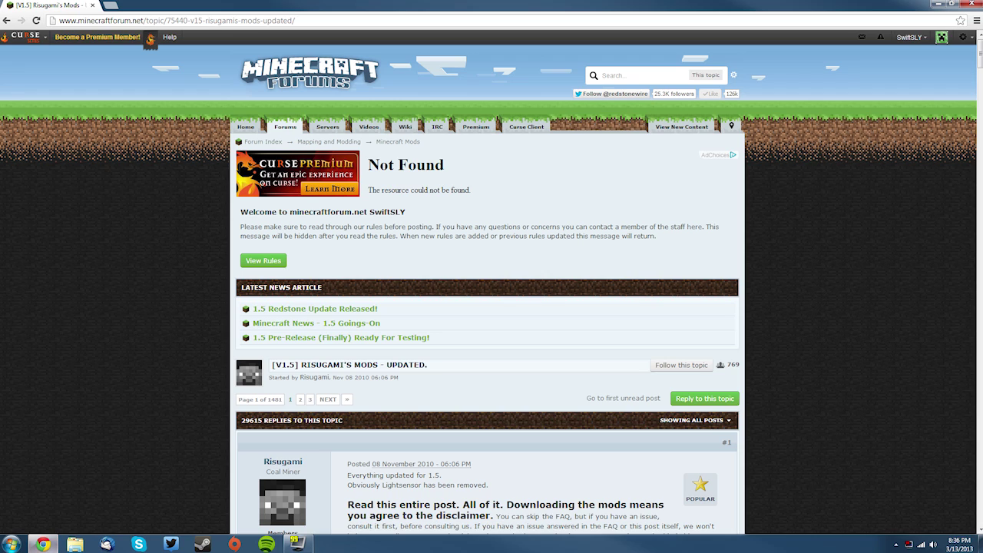
scroll(492, 292, down, 1)
scroll(491, 292, down, 1)
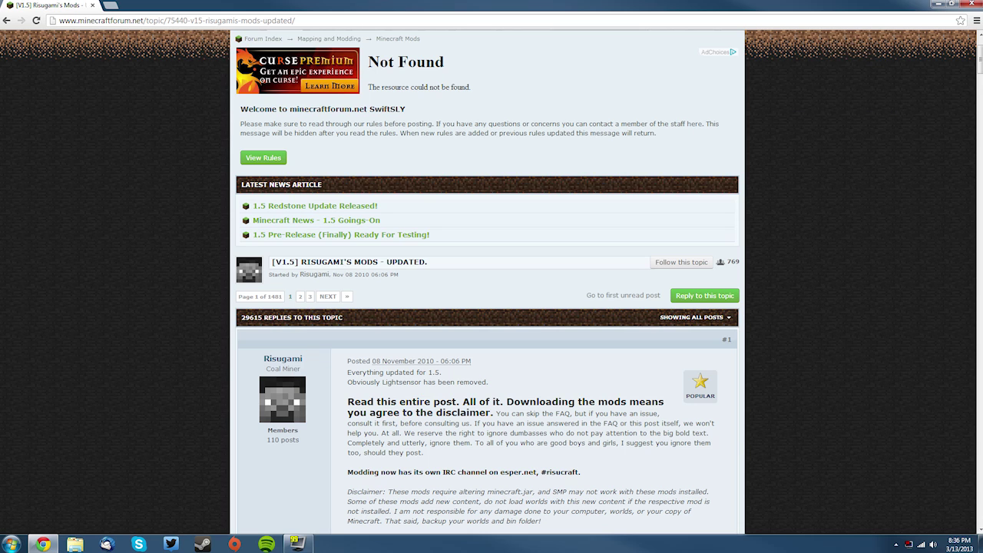
scroll(491, 292, down, 15)
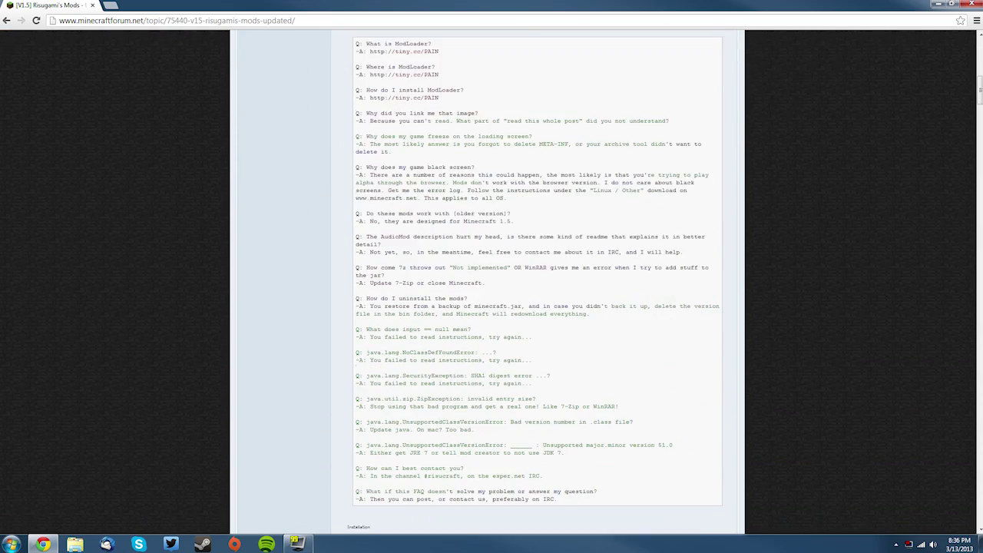
scroll(492, 291, down, 4)
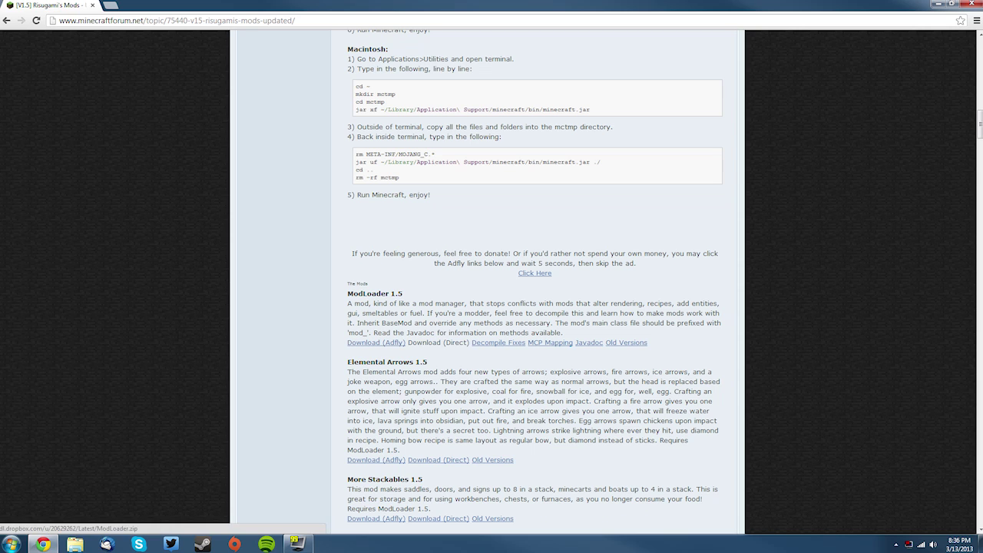
click(434, 342)
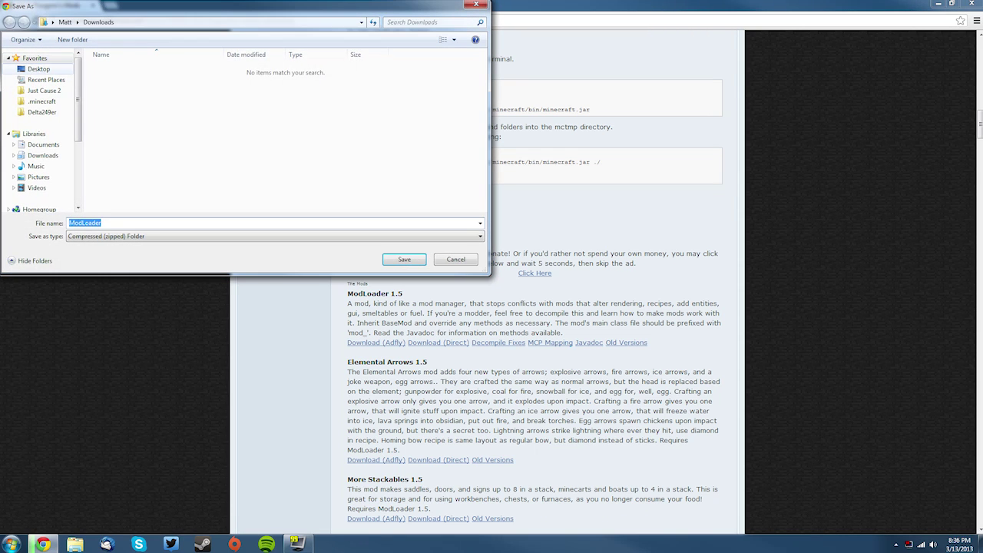
click(38, 68)
key(Return)
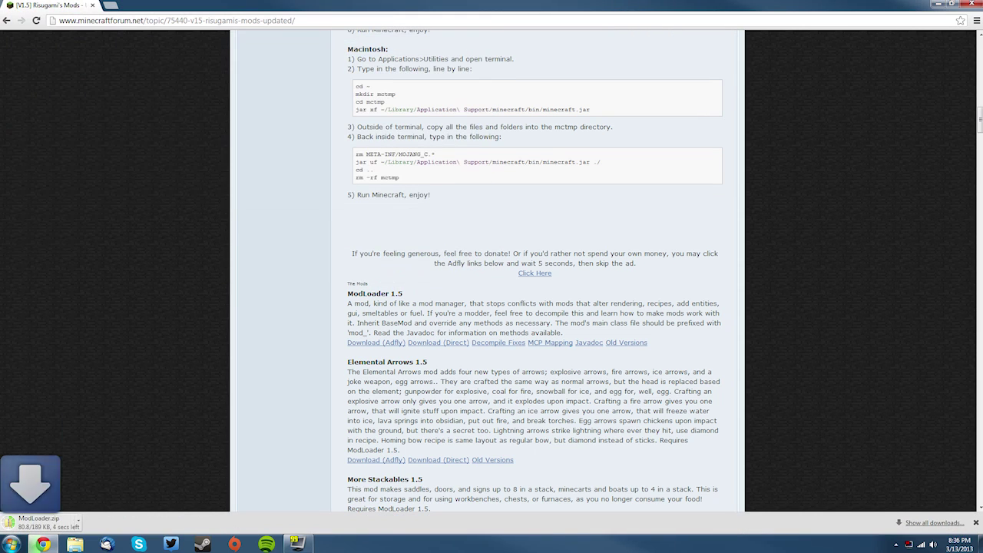
click(939, 4)
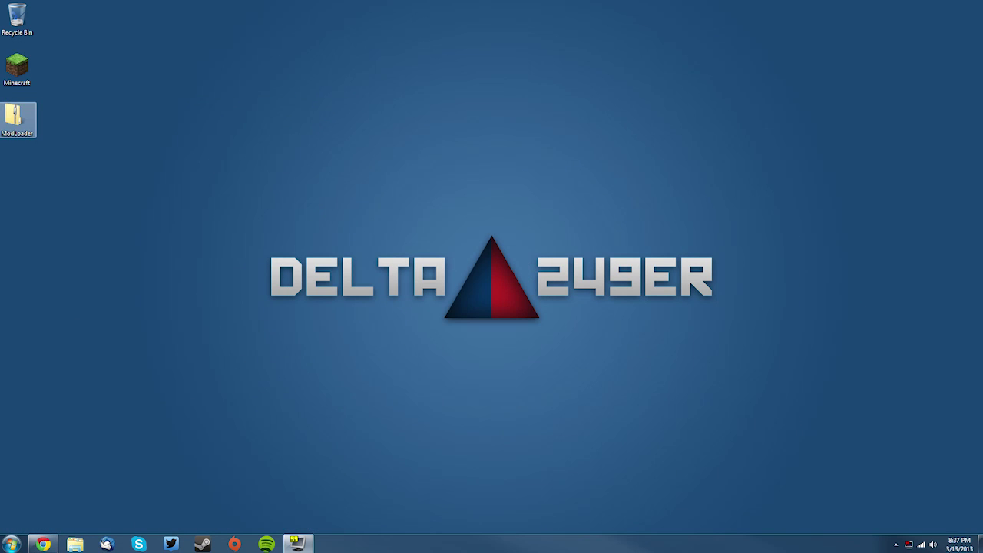
Extract the ModLoader zip into a ModLoader folder on the Desktop and place its window clear of the desktop icons
drag(13, 117, 486, 220)
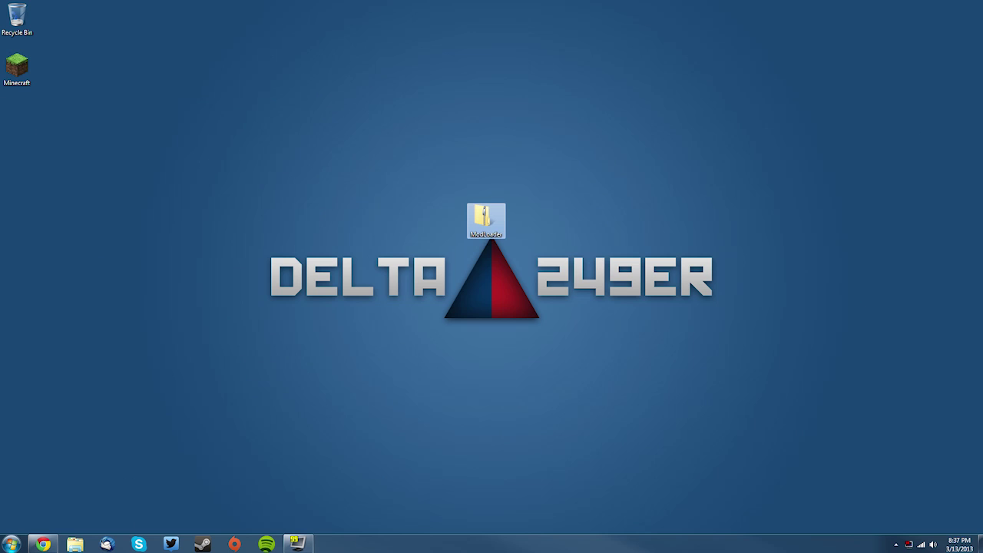
right_click(478, 225)
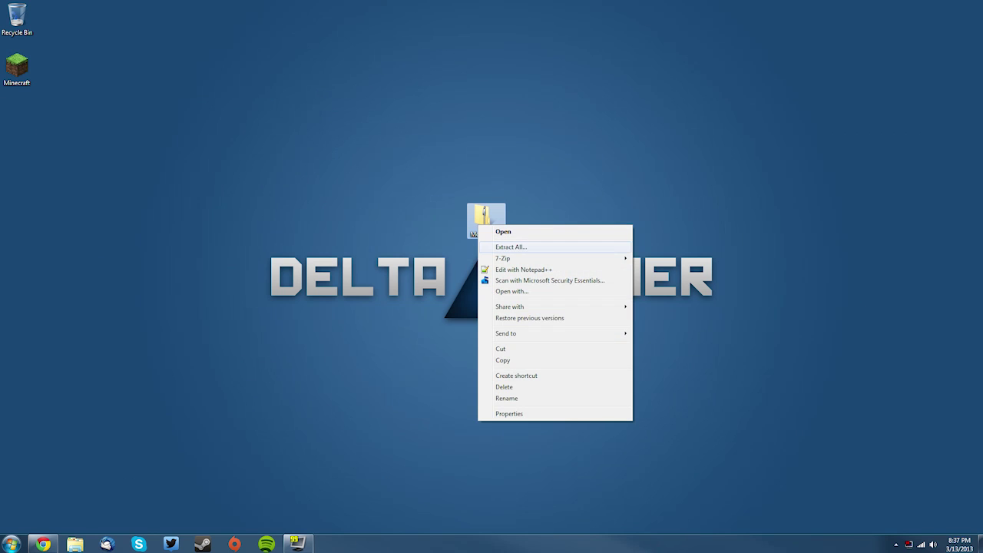
click(510, 246)
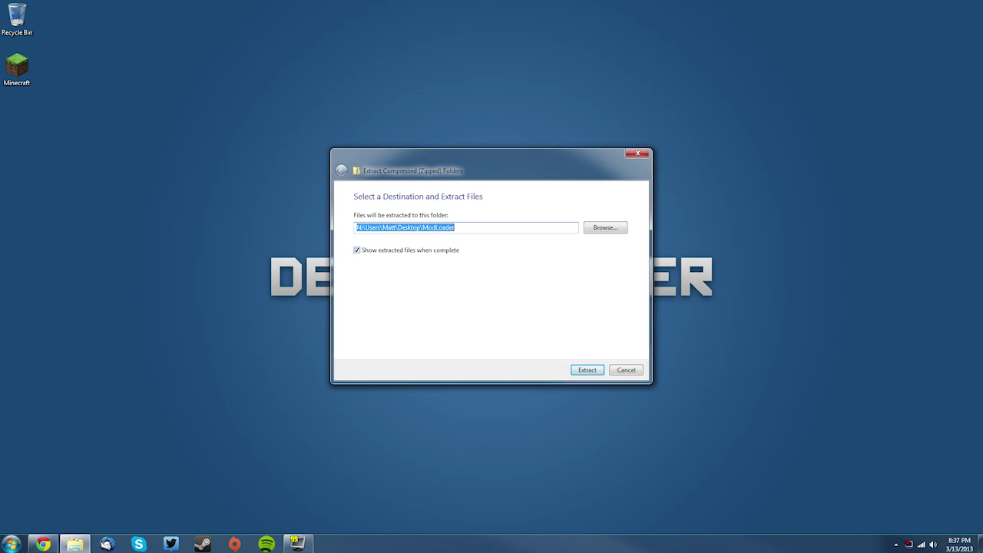
key(Return)
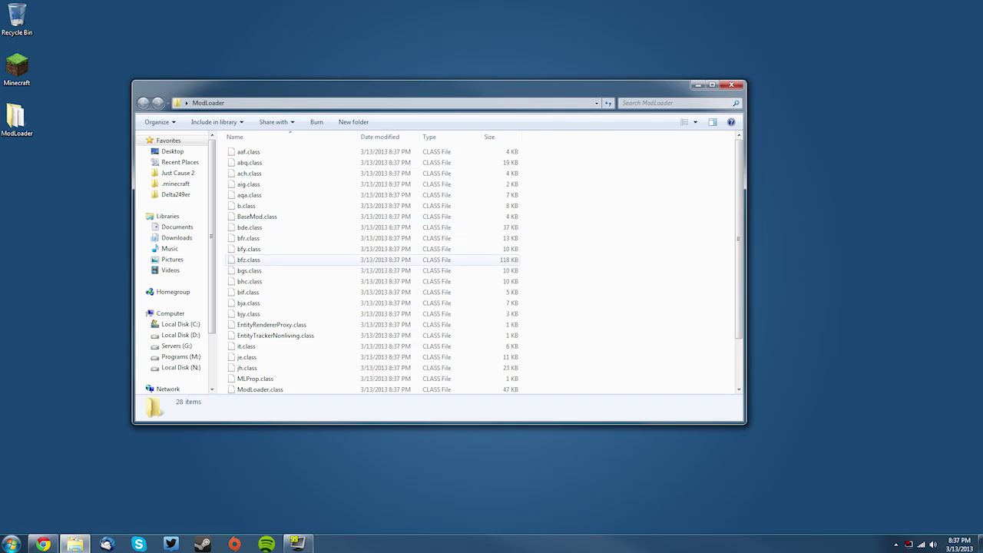
drag(319, 90, 537, 25)
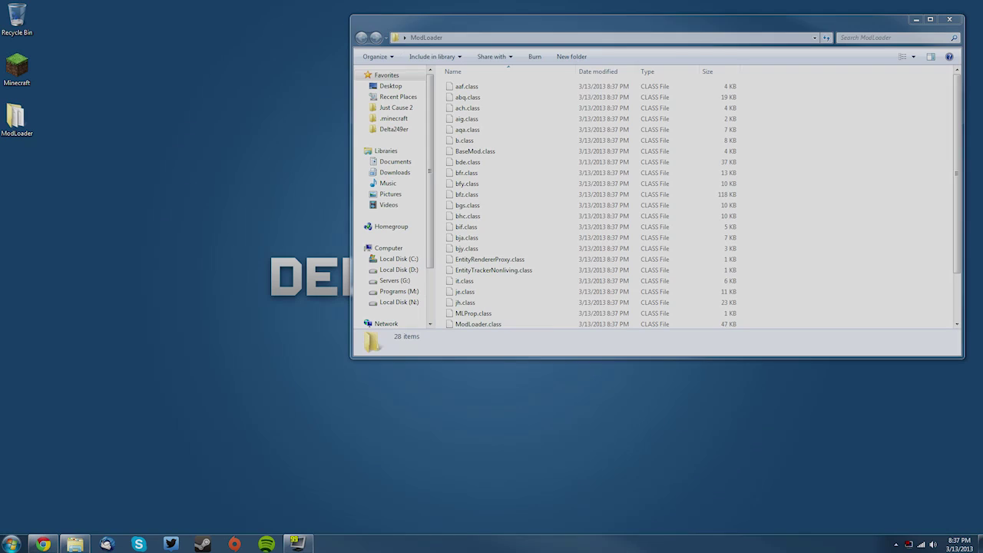
Open the .minecraft folder through %appdata%, keeping the ModLoader window partly visible behind it
key(super)
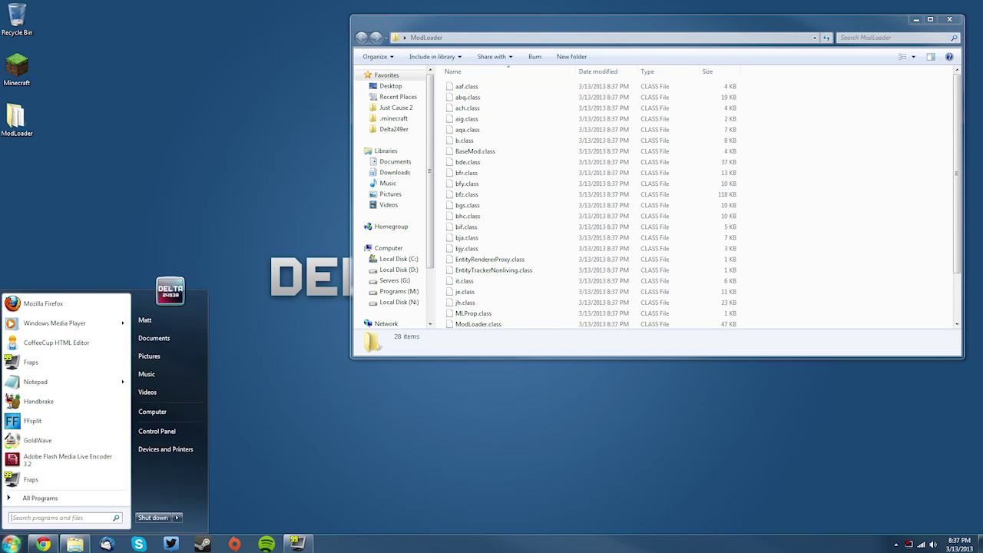
text(%)
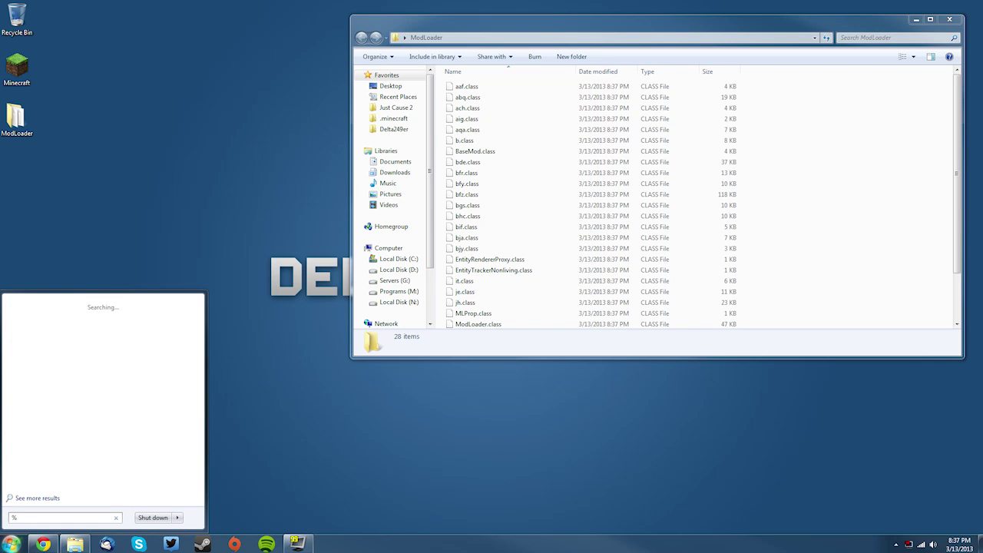
text(appdata%)
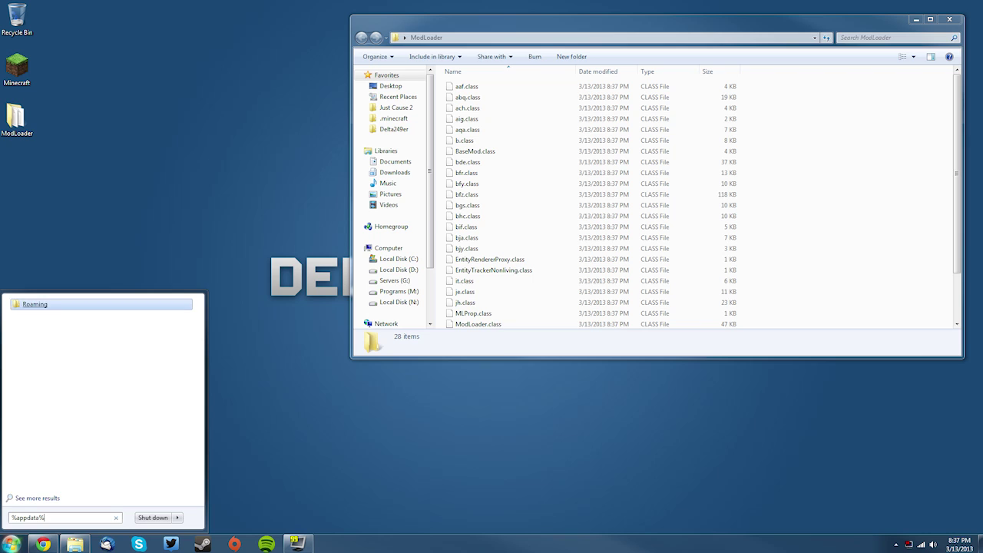
key(Return)
drag(411, 71, 226, 112)
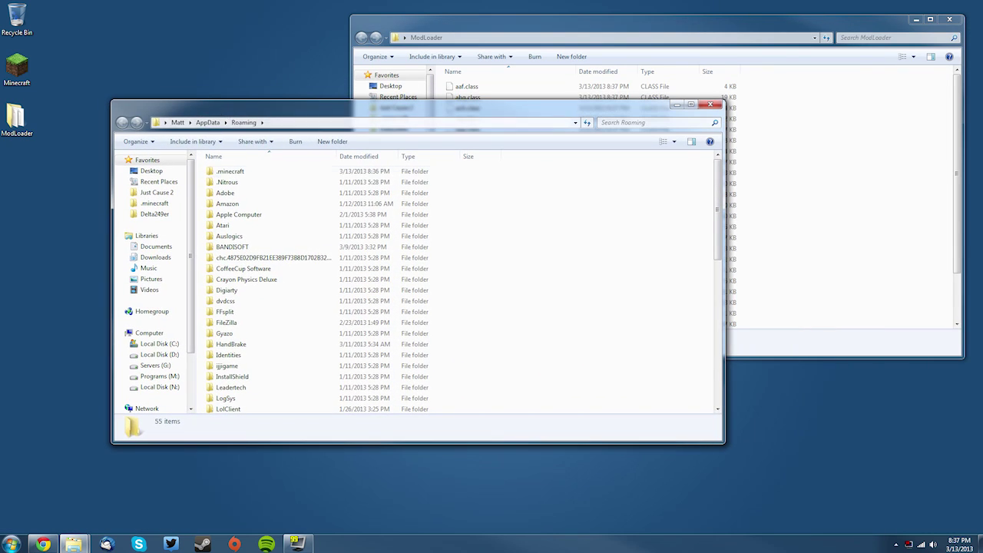
double_click(231, 171)
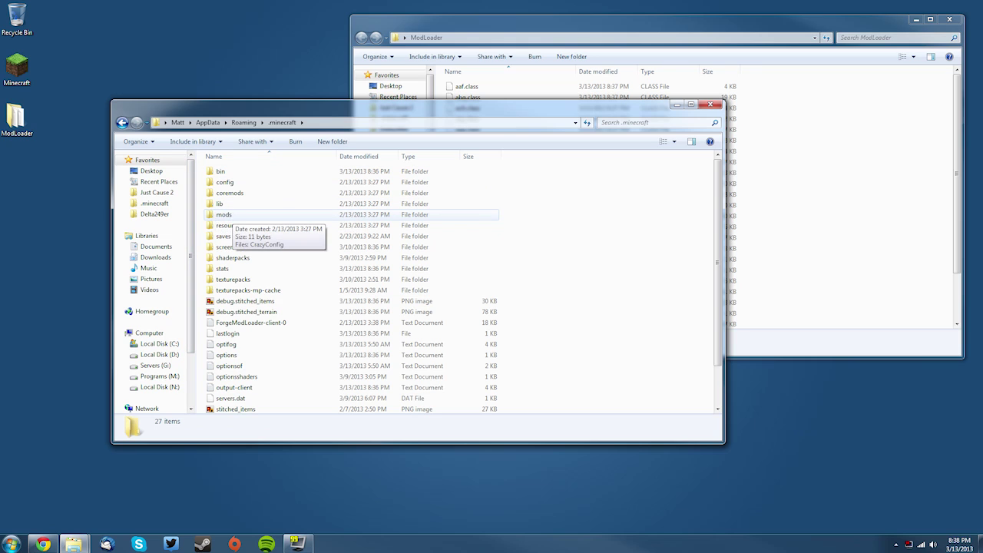
Delete the old mods folder from .minecraft to the Recycle Bin
click(224, 215)
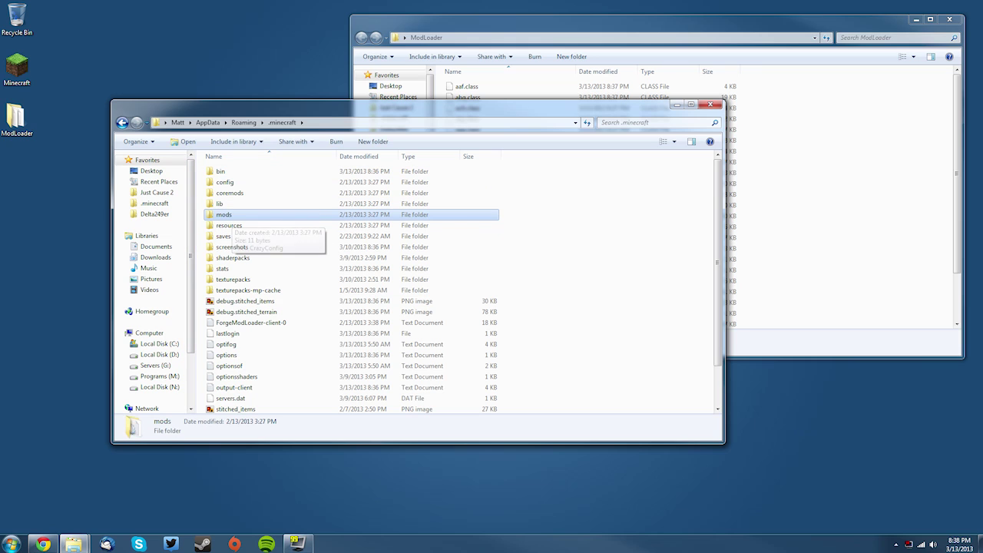
key(Delete)
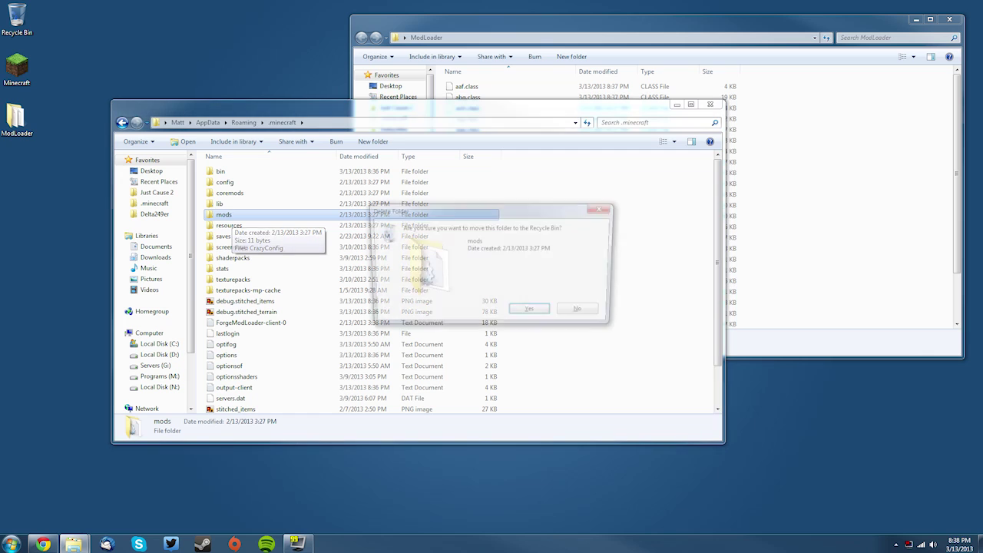
key(Return)
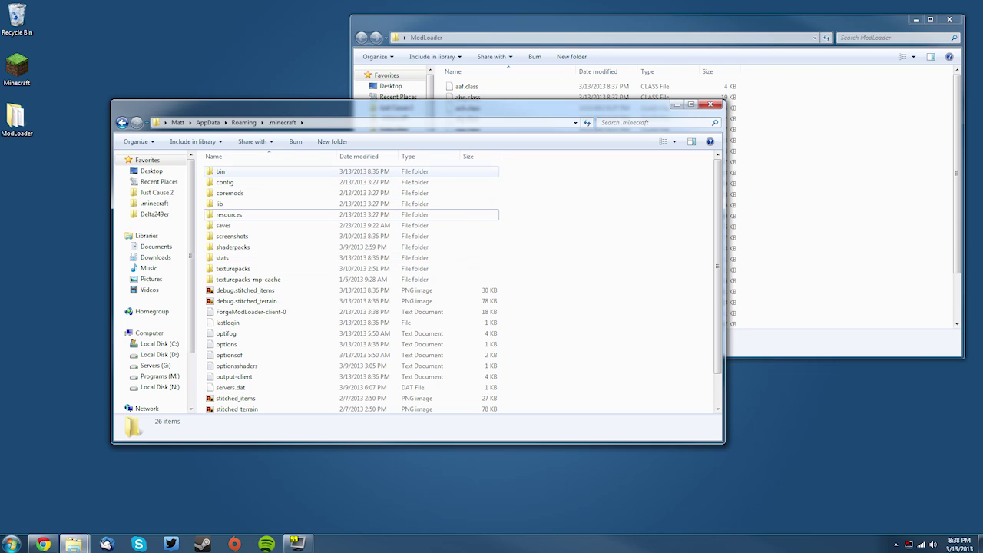
Open the bin folder inside .minecraft and look at the available actions for the minecraft jar file
double_click(222, 171)
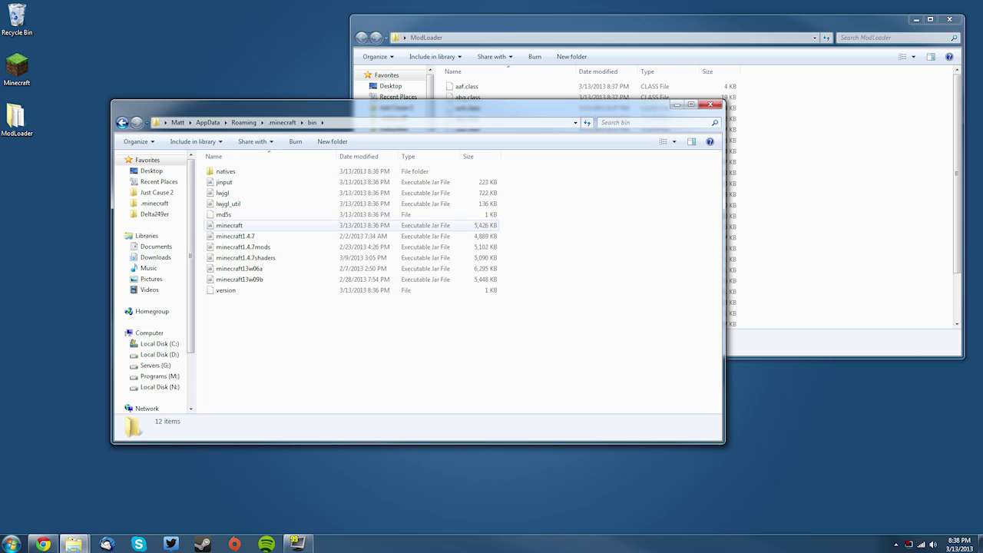
right_click(254, 227)
mouse_move(291, 245)
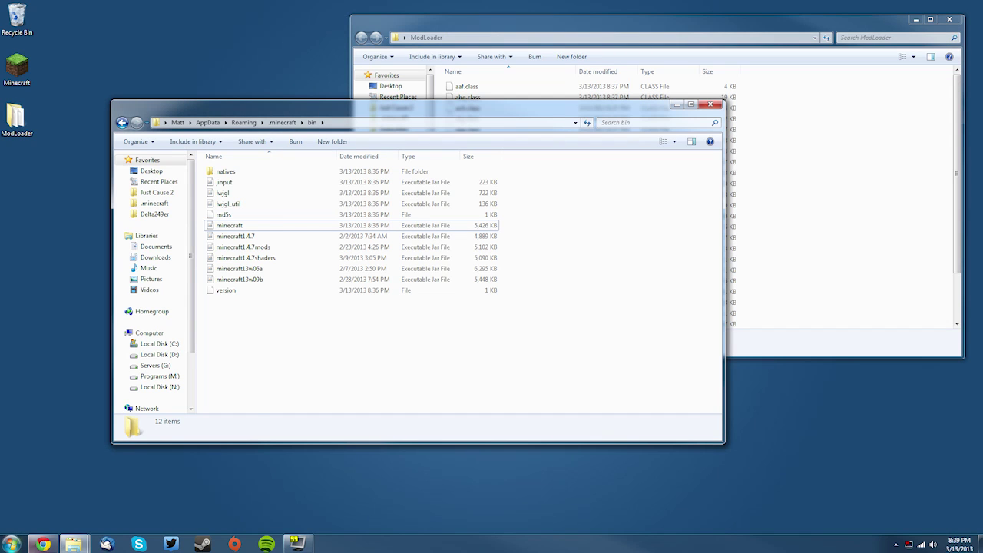
Find and launch 7-Zip File Manager, moving its window higher on the desktop
click(11, 543)
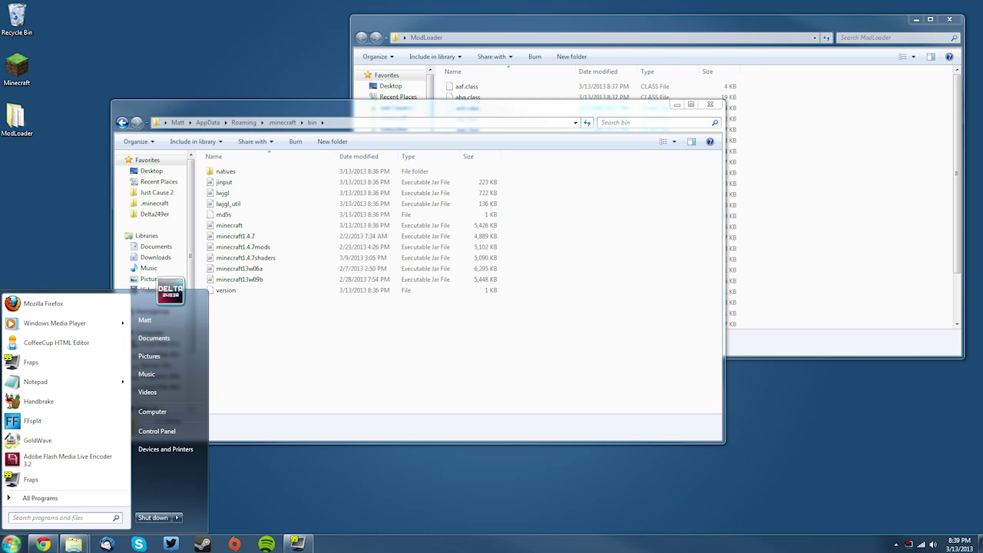
text(7-zip)
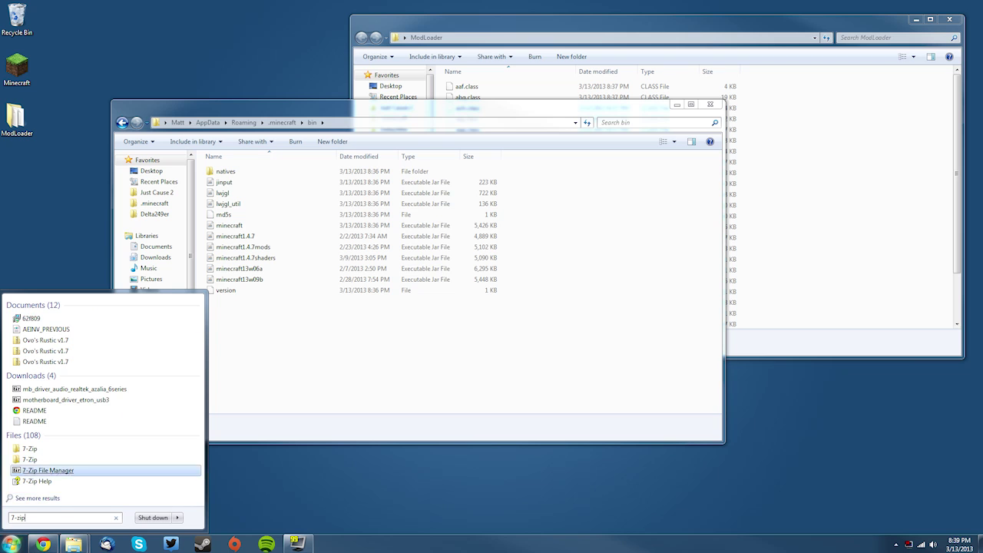
click(48, 470)
drag(171, 216, 176, 100)
In 7-Zip, browse through the user's folder to AppData\Roaming\.minecraft\bin and open the minecraft.jar archive
double_click(109, 227)
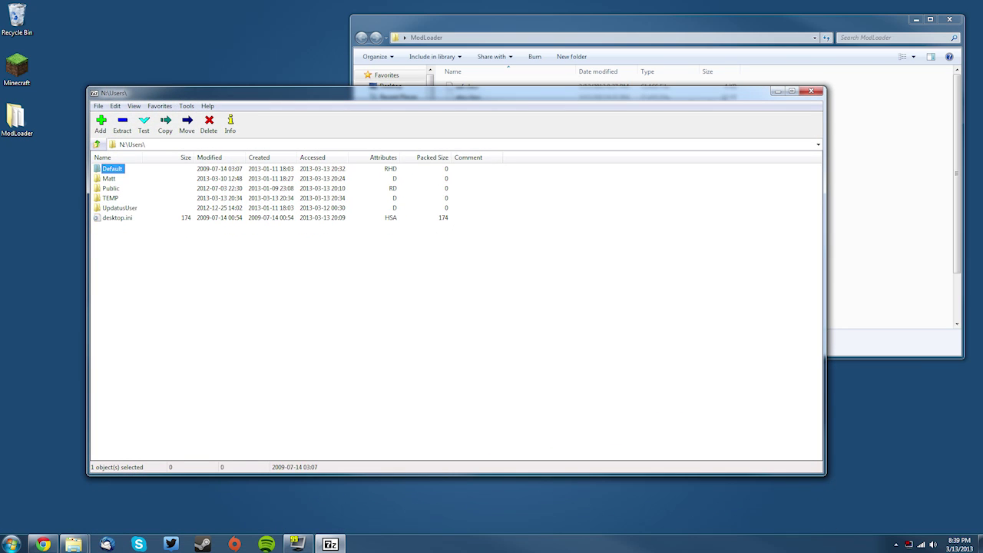
key(Down)
key(Return)
key(Down)
key(Return)
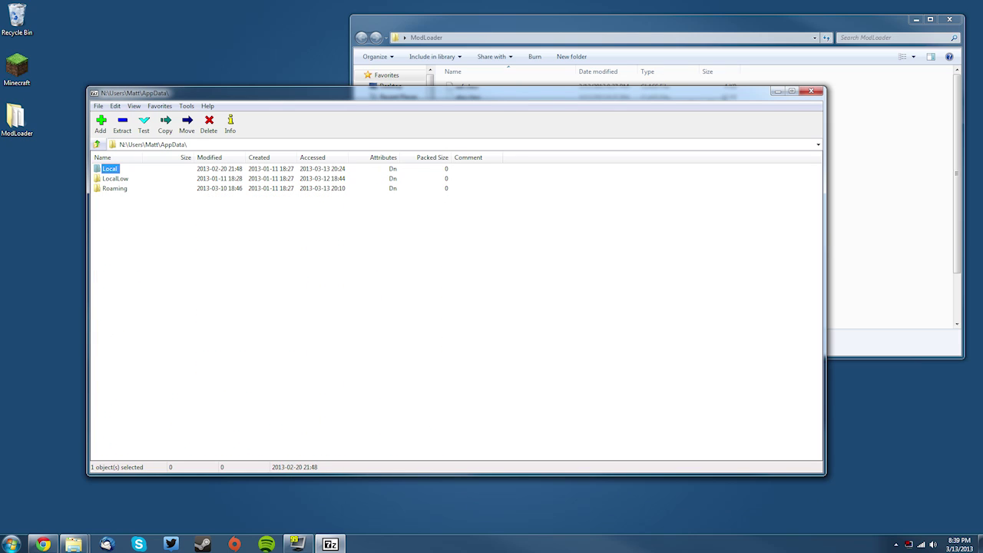
key(Down)
key(Down)
key(Return)
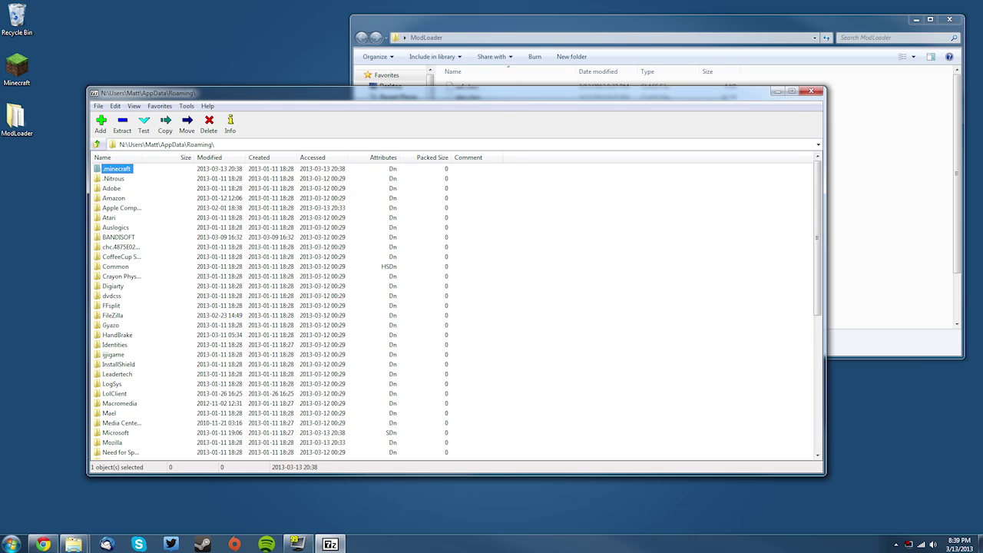
key(Return)
key(Return)
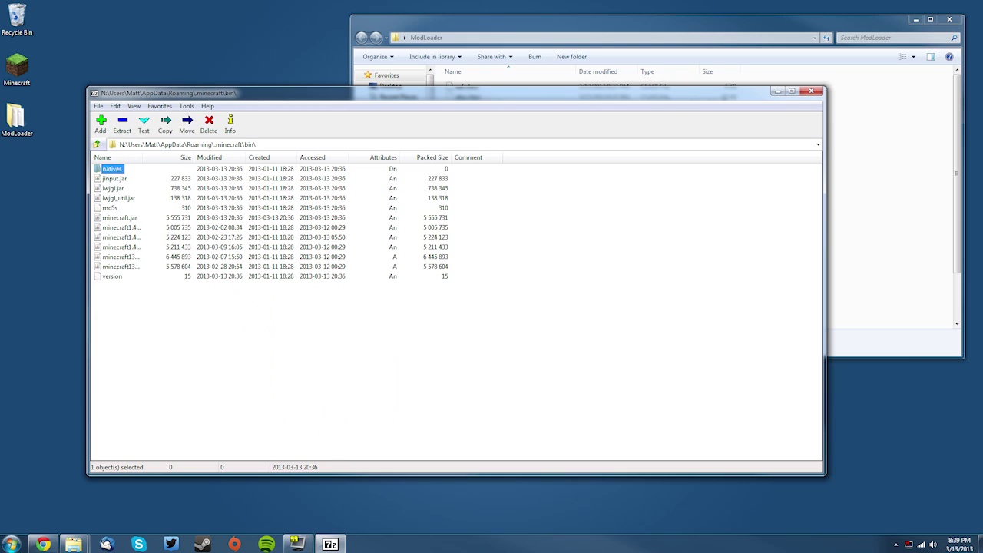
click(119, 218)
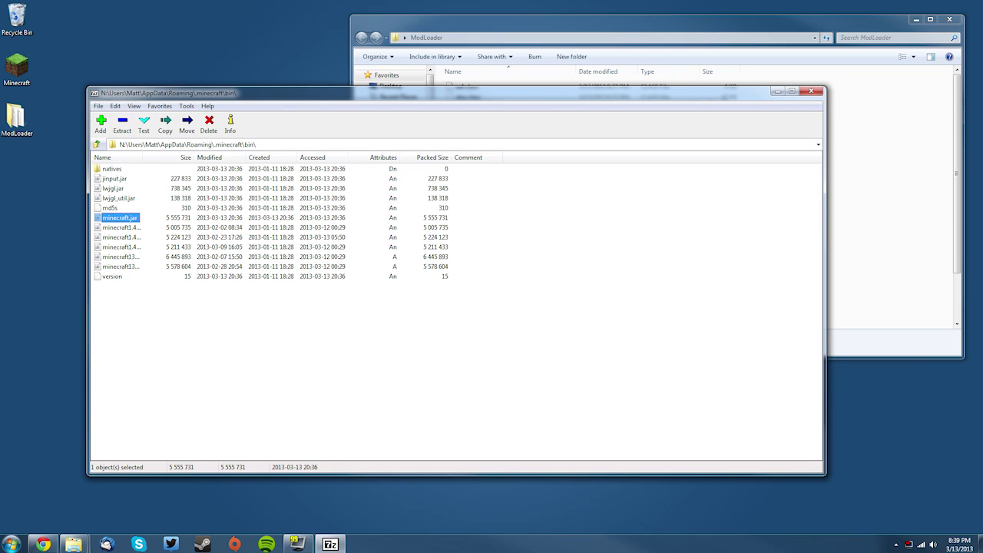
key(Return)
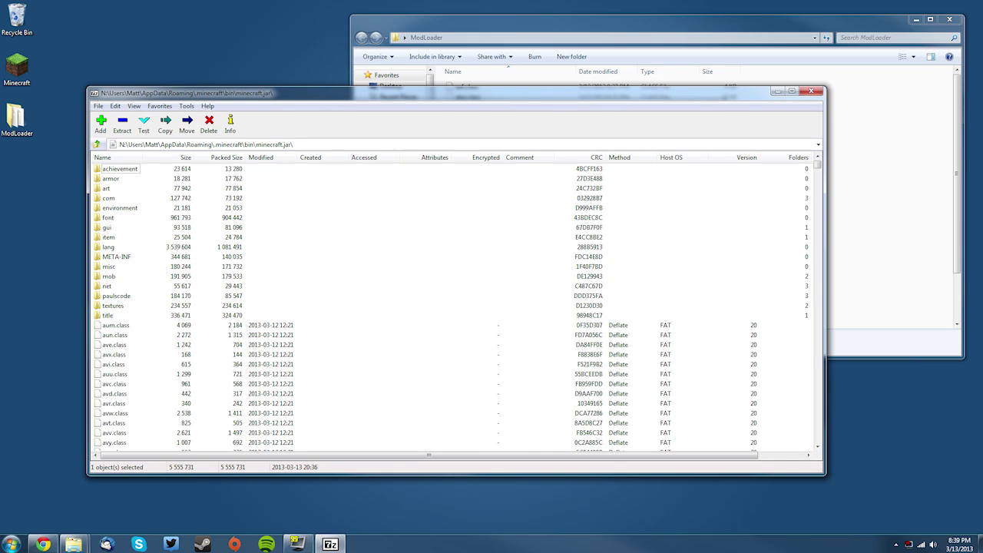
Move the archive and bin folder windows apart and look at the 7-Zip option offered for the minecraft jar file in the bin folder
drag(217, 100, 331, 165)
drag(338, 107, 254, 40)
right_click(135, 158)
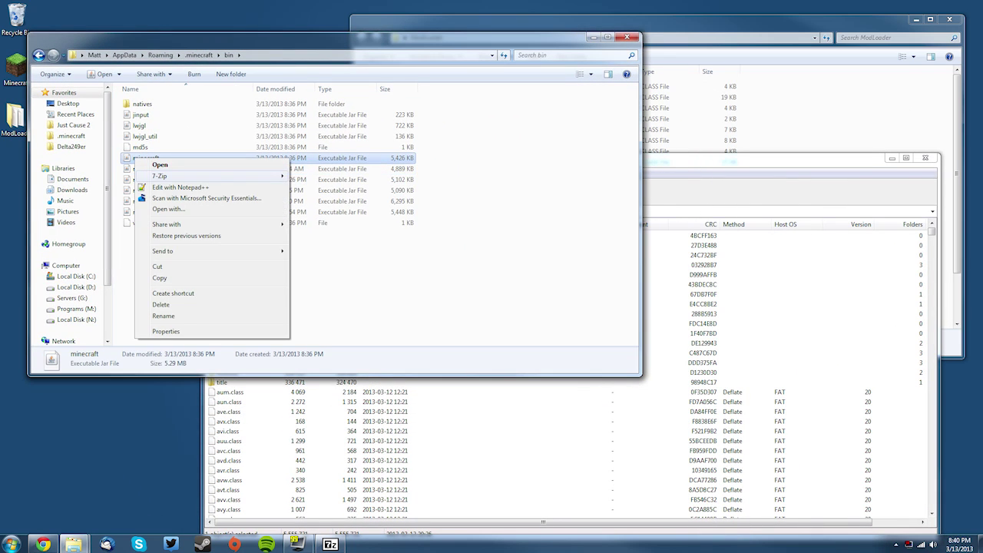
mouse_move(177, 176)
click(691, 161)
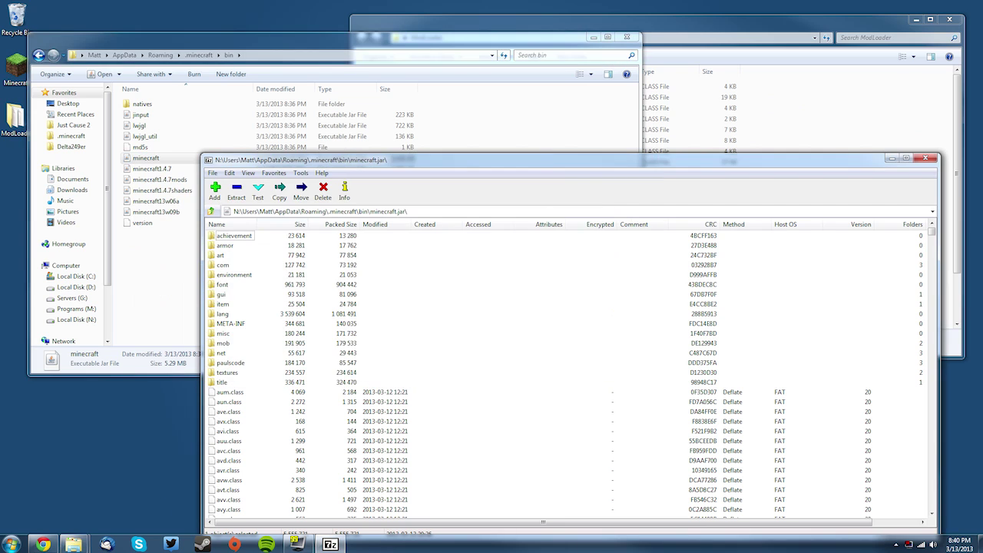
Move the 7-Zip window up beside the other windows and delete the META-INF folder from minecraft.jar
drag(315, 163, 253, 92)
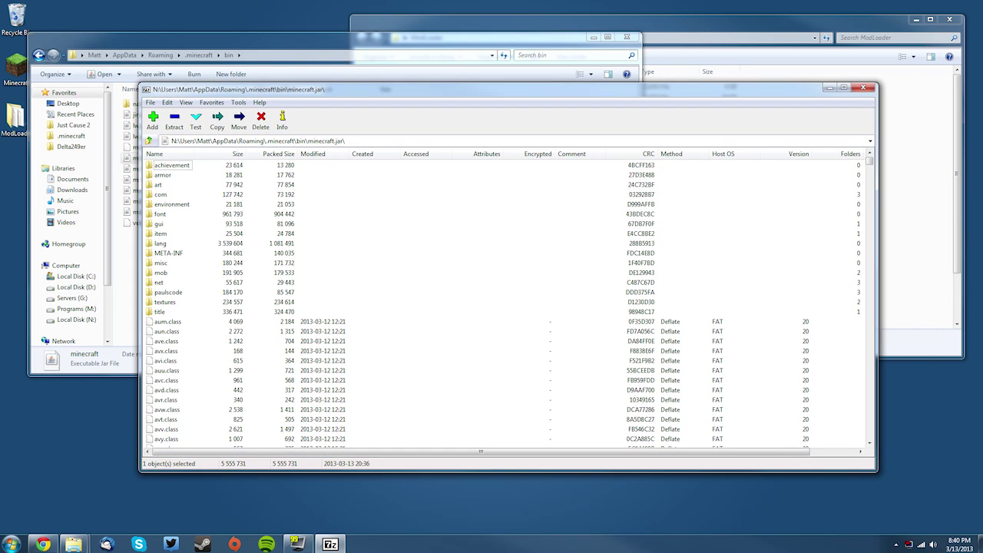
click(168, 254)
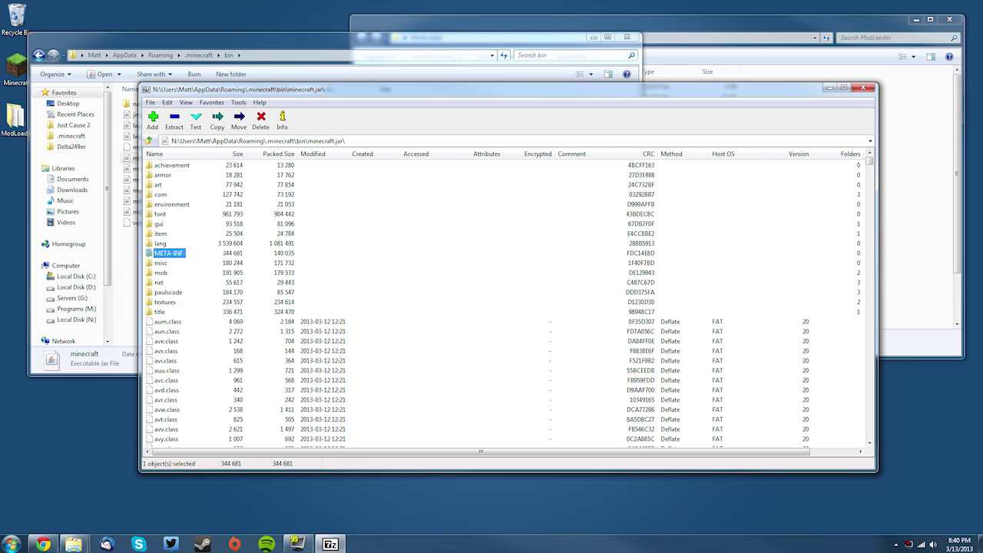
key(Delete)
key(Return)
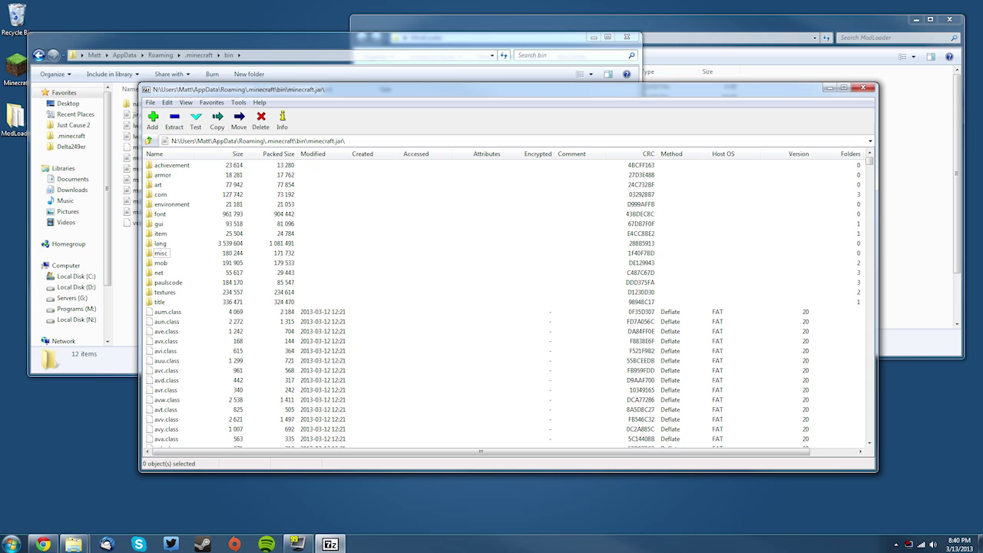
Copy all the files from the ModLoader folder into the root of minecraft.jar and close the archive
click(669, 25)
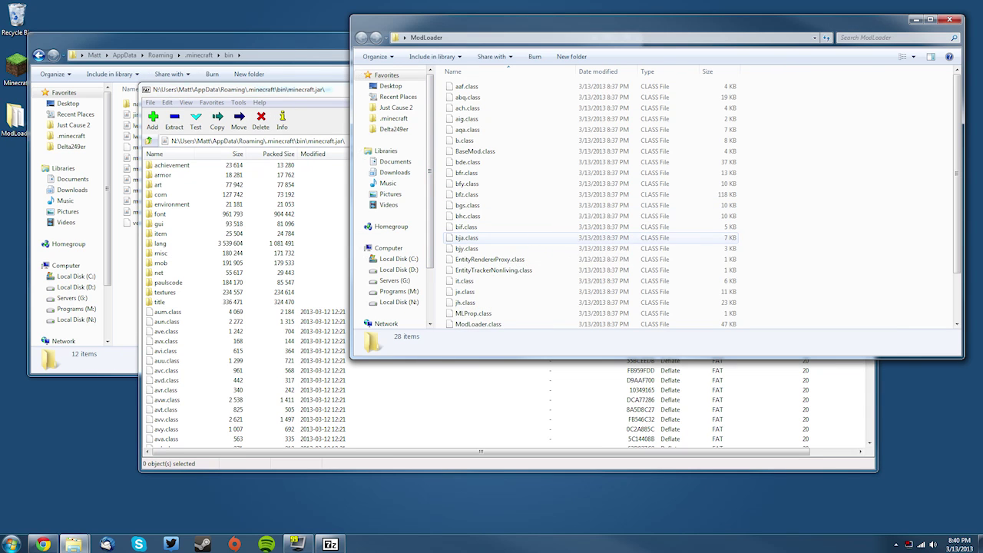
click(530, 238)
key(ctrl+a)
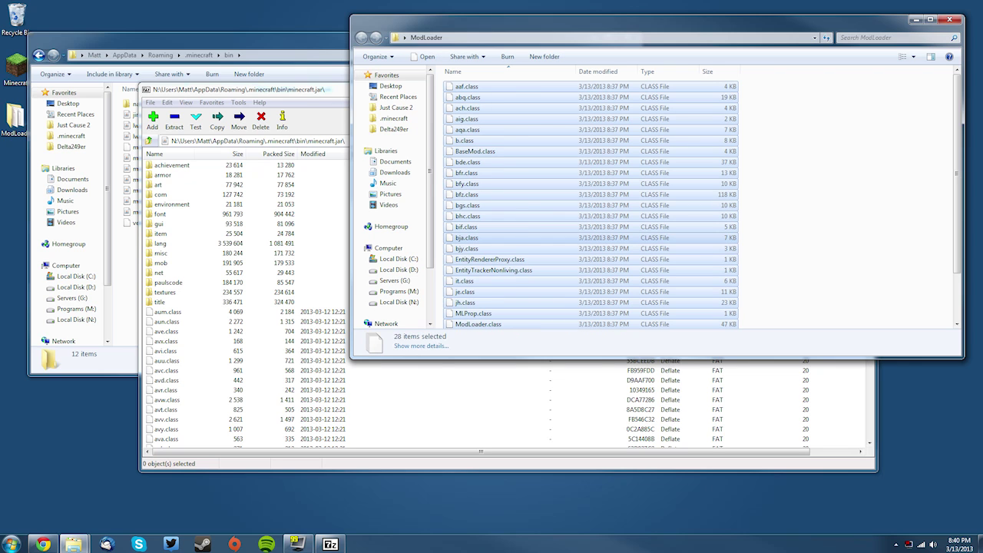
click(829, 238)
scroll(829, 238, down, 2)
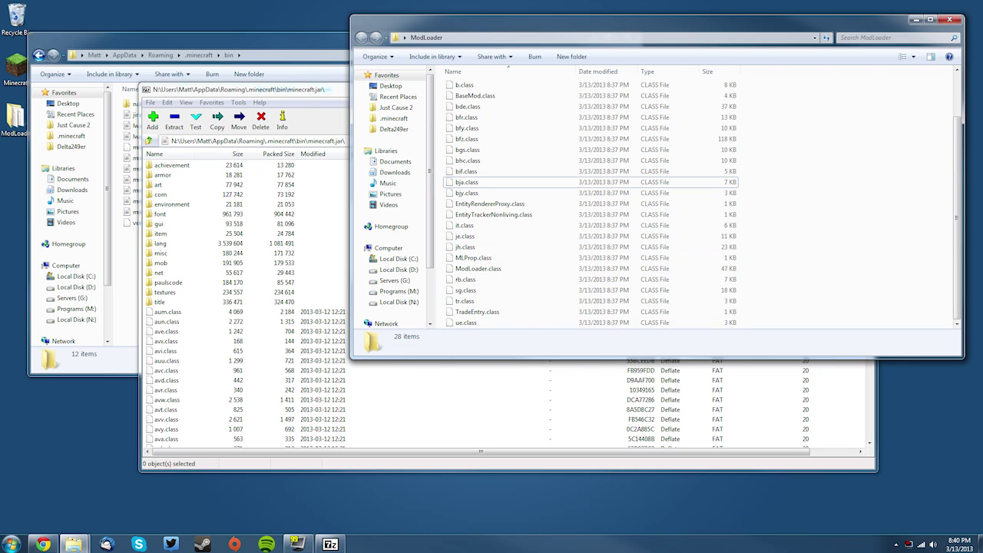
click(629, 247)
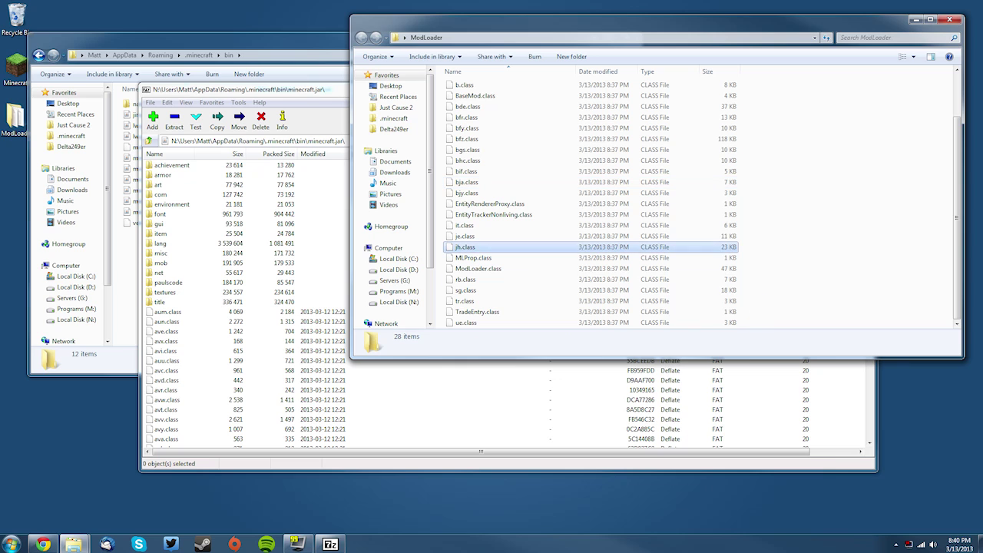
key(ctrl+a)
drag(591, 128, 307, 246)
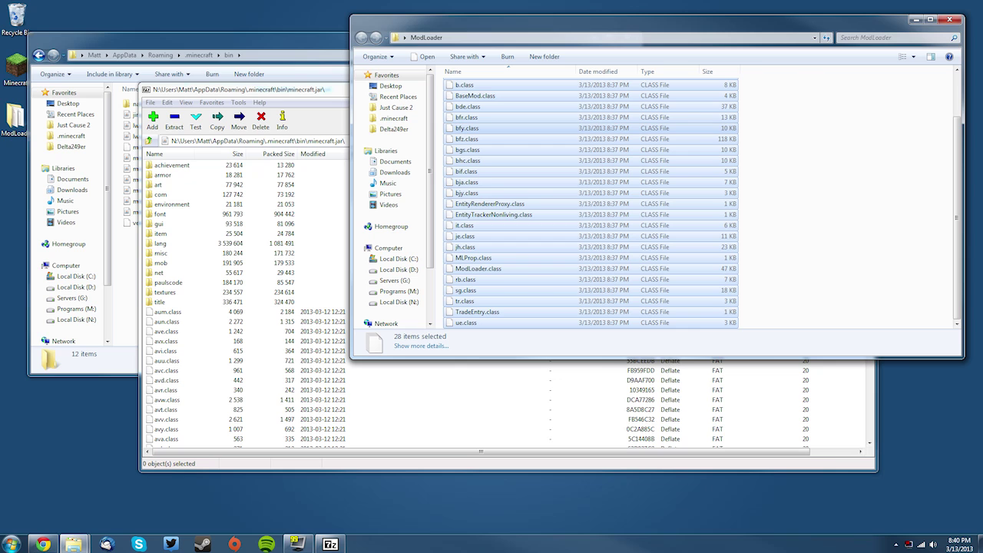
drag(307, 246, 307, 251)
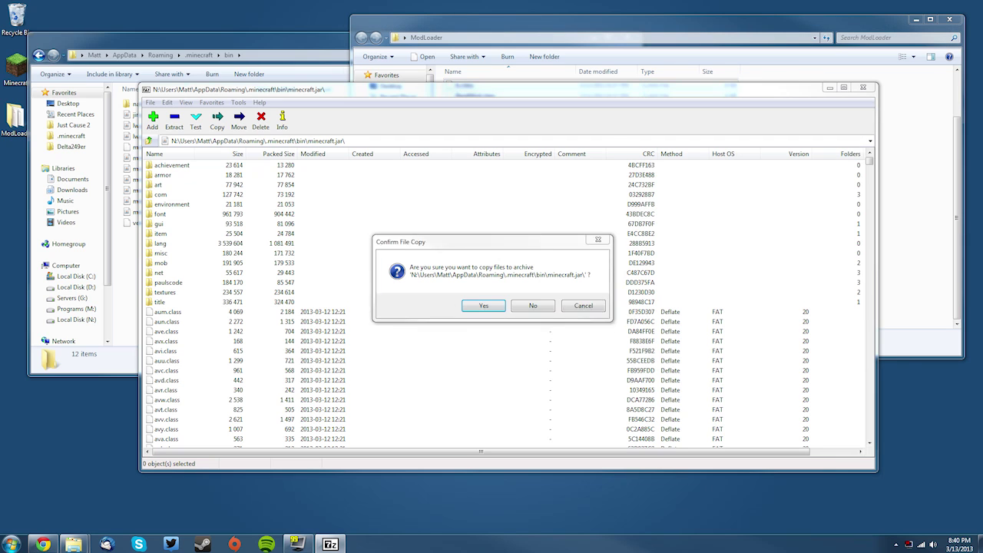
click(483, 305)
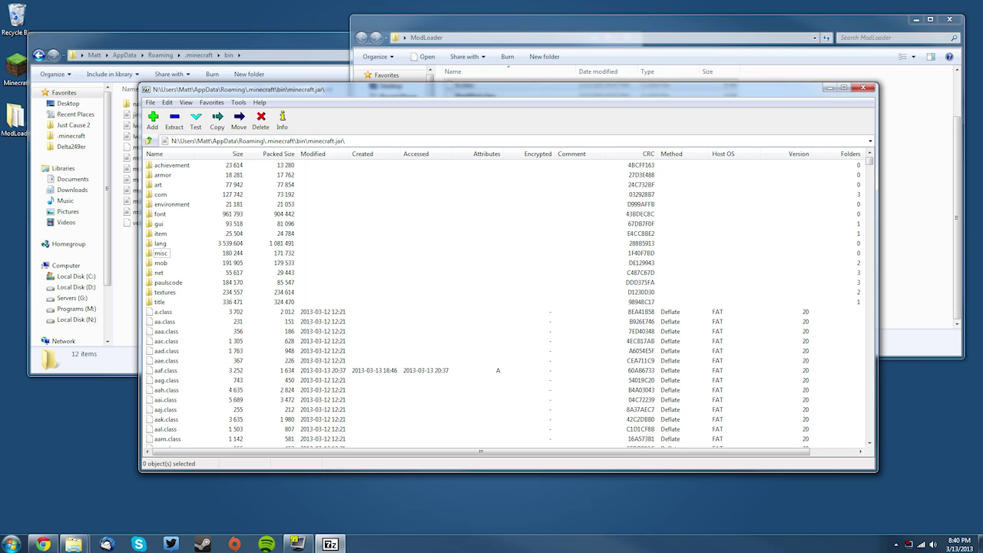
click(863, 87)
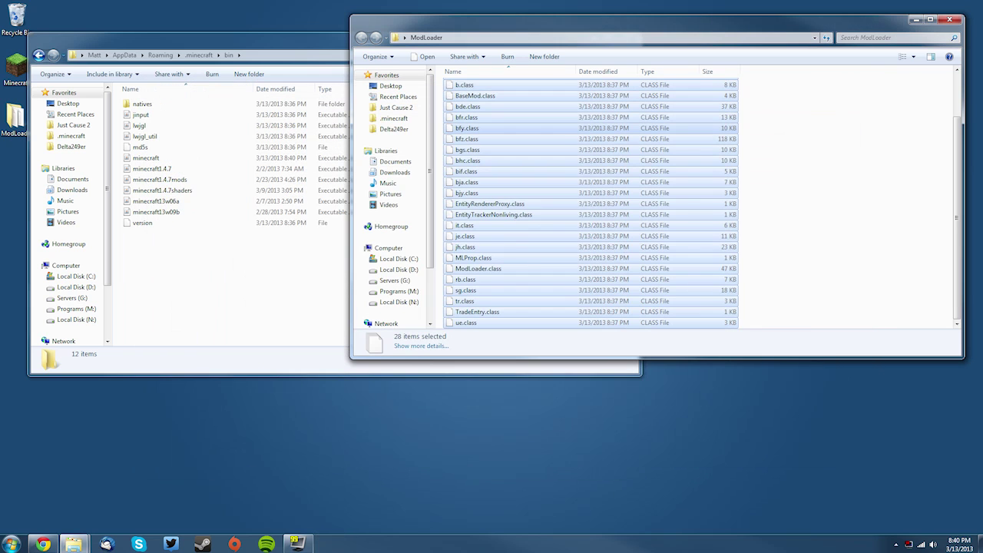
click(840, 161)
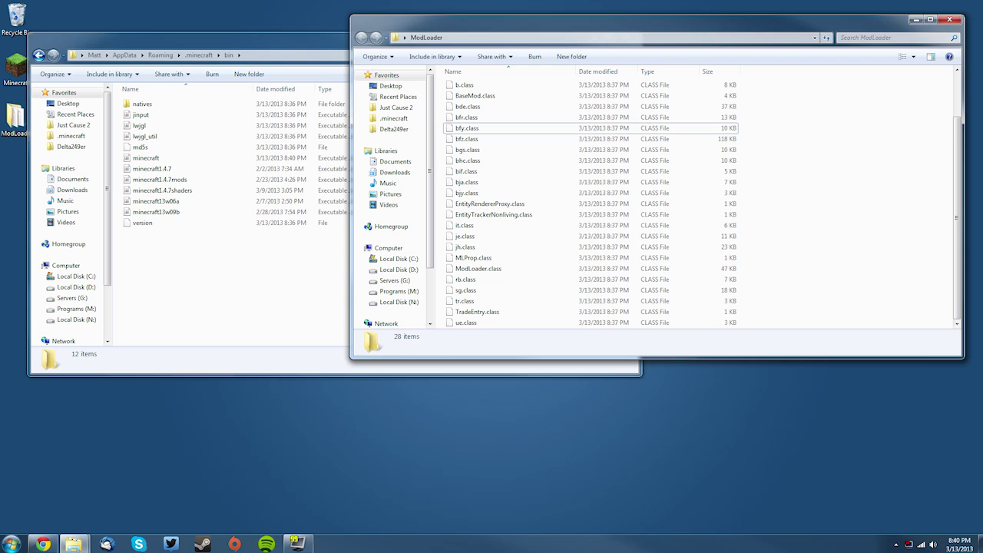